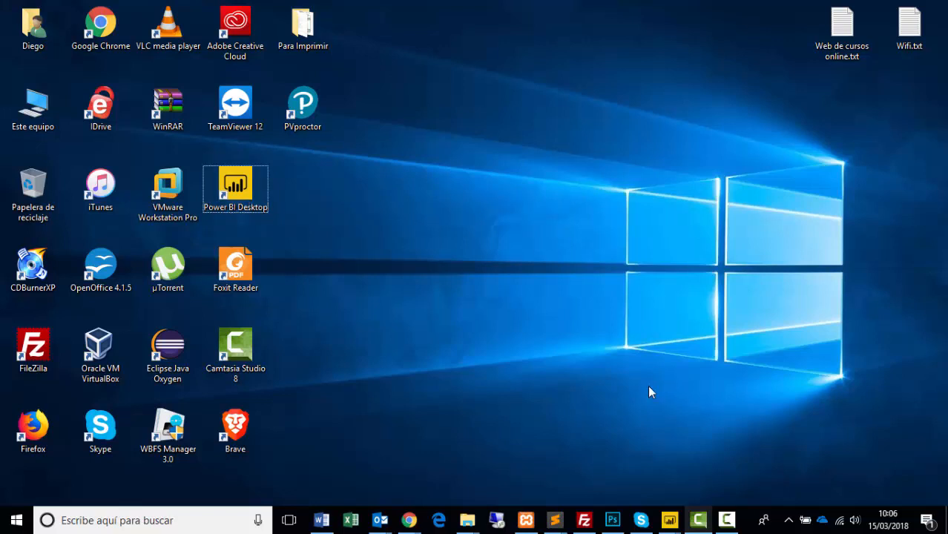
Step: Open the Iberbolsa report in Power BI Desktop and consult the Mercado Continuo quotes table on the Iberbolsa website in Chrome
{"action": "mouse_move", "coordinate": [670, 520]}
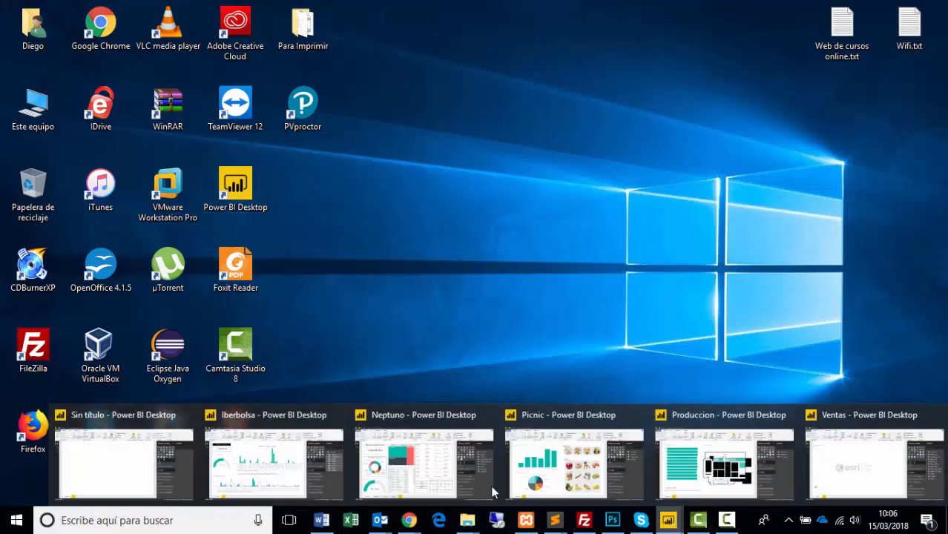
{"action": "left_click", "coordinate": [310, 469]}
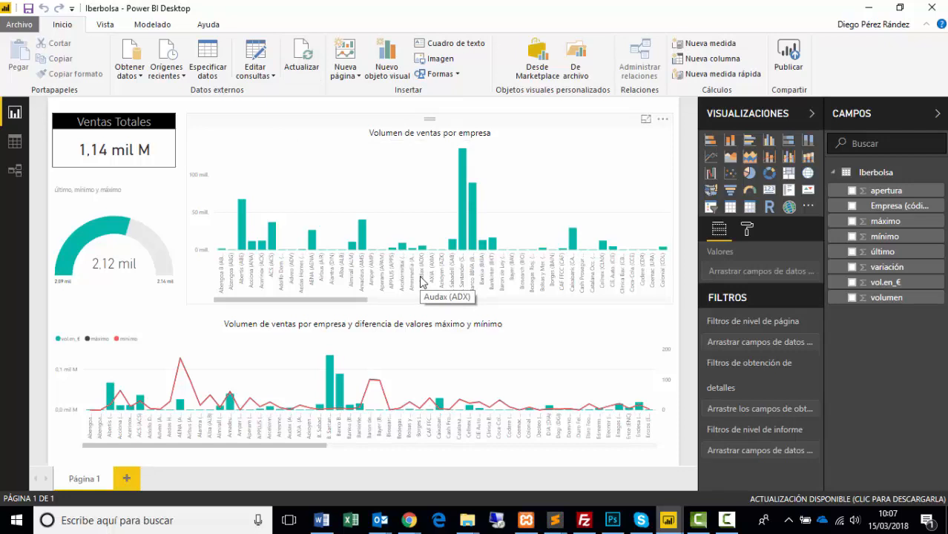
{"action": "mouse_move", "coordinate": [414, 519]}
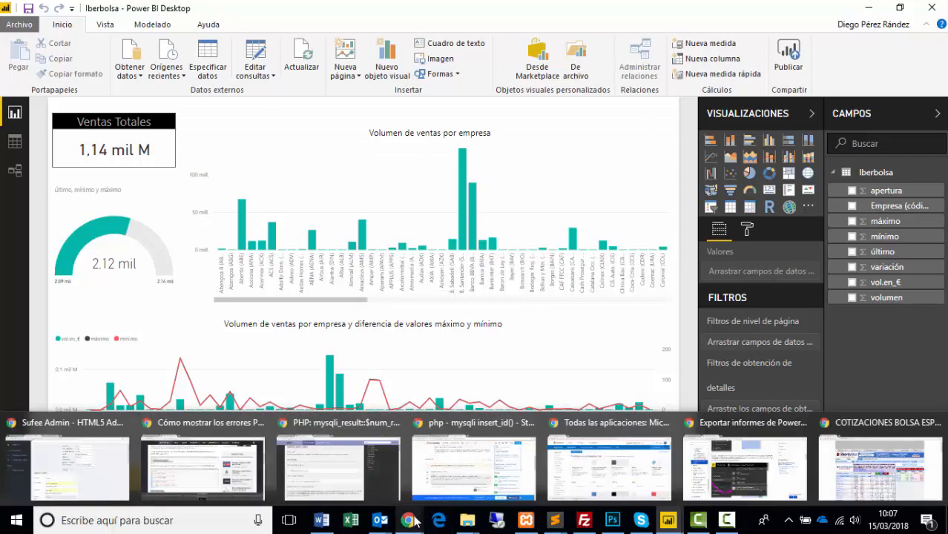
{"action": "left_click", "coordinate": [816, 467]}
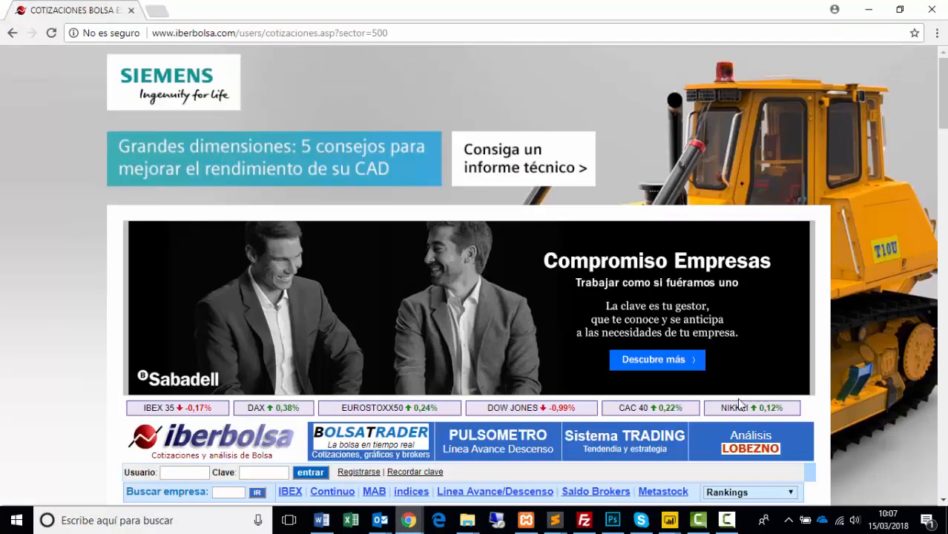
{"action": "left_click", "coordinate": [45, 184]}
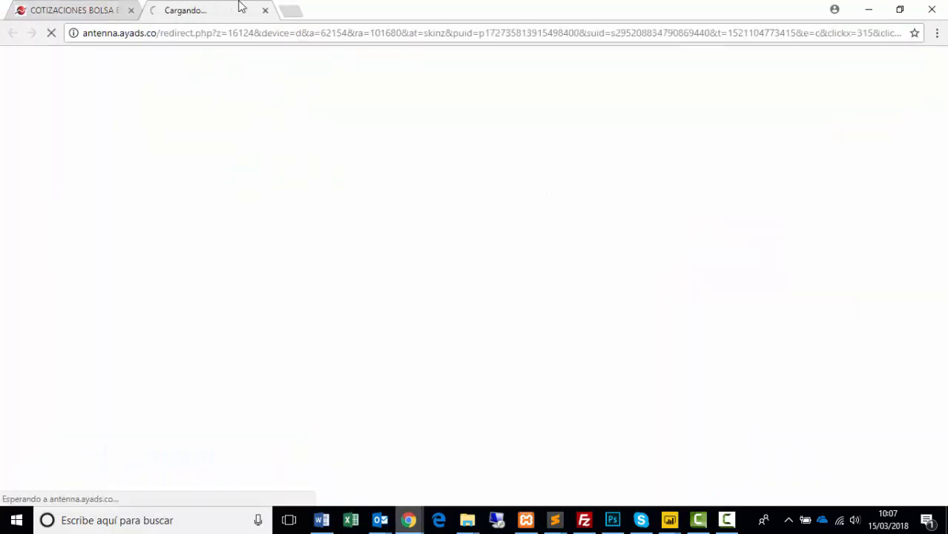
{"action": "left_click", "coordinate": [265, 12]}
{"action": "scroll", "coordinate": [475, 297], "scroll_direction": "down", "scroll_amount": 5}
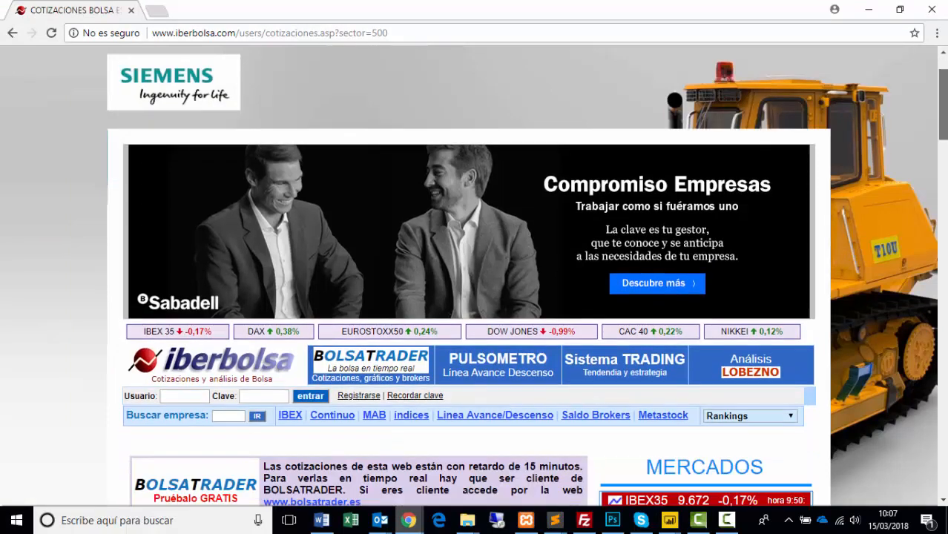
{"action": "scroll", "coordinate": [449, 251], "scroll_direction": "down", "scroll_amount": 1}
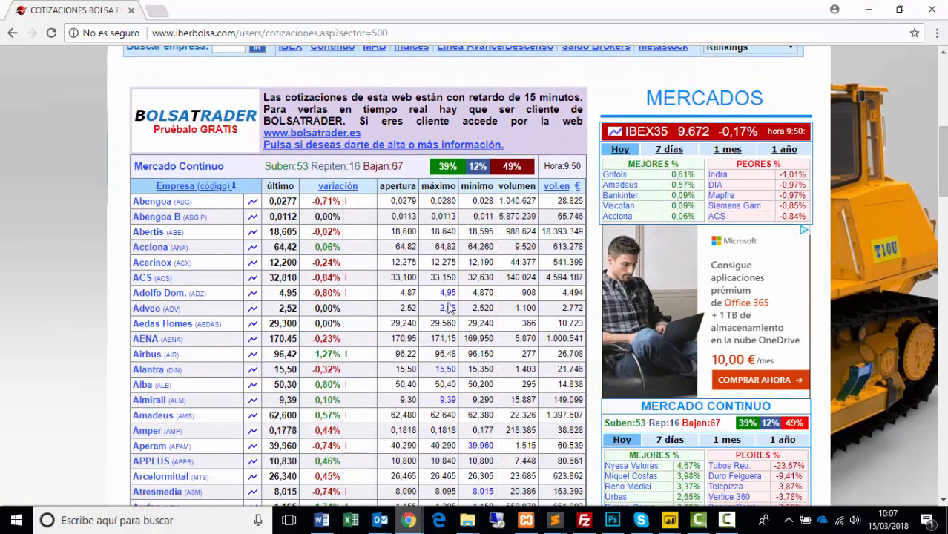
Step: Back in the Power BI Iberbolsa report, review its data table and highlight the Banco BBVA bar in the sales volume by company chart
{"action": "mouse_move", "coordinate": [669, 521]}
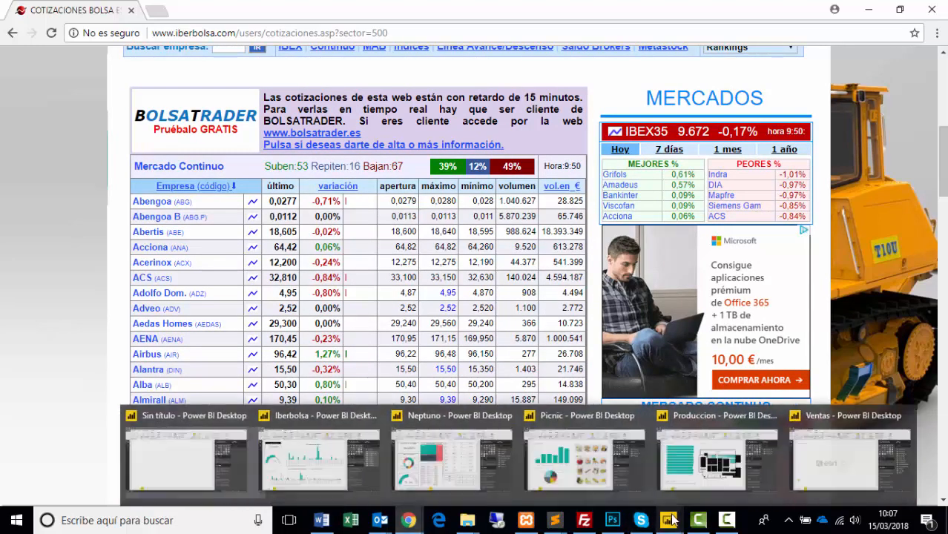
{"action": "left_click", "coordinate": [300, 466]}
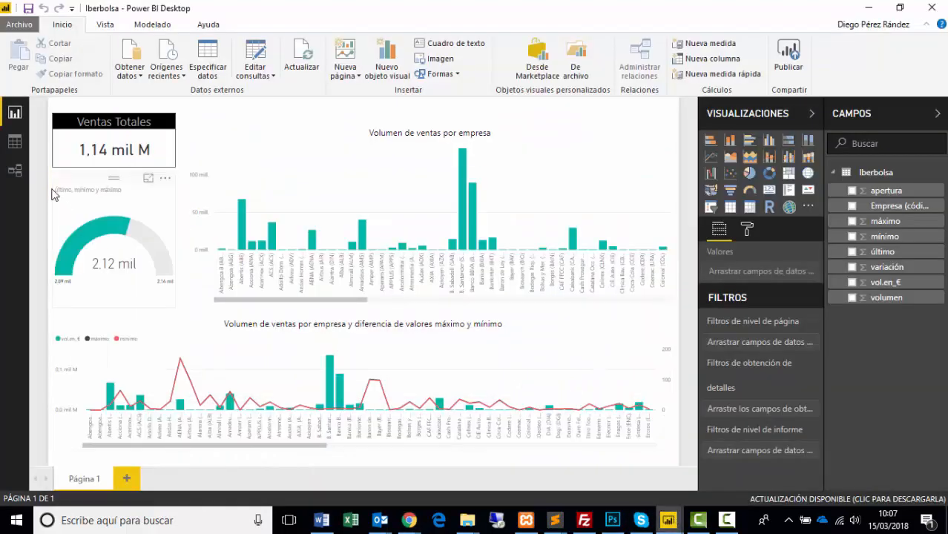
{"action": "left_click", "coordinate": [15, 144]}
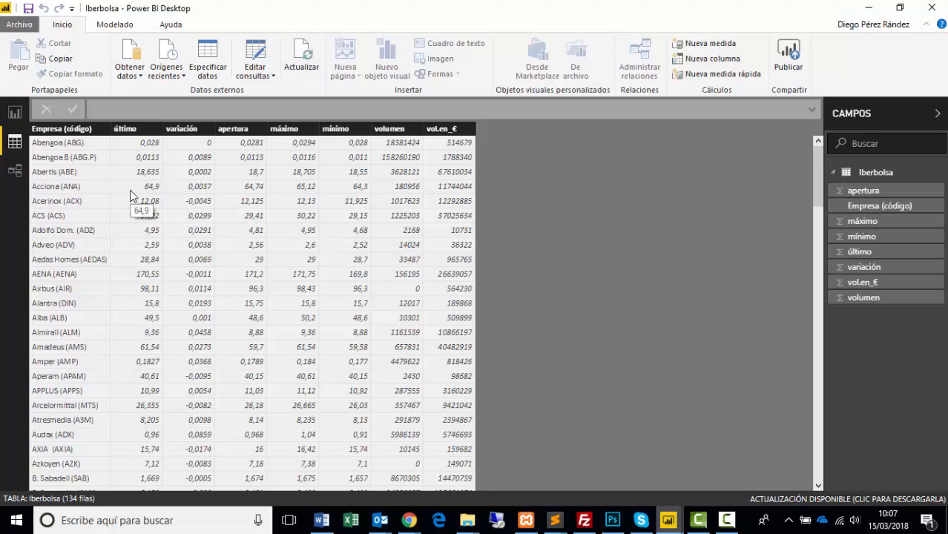
{"action": "left_click", "coordinate": [15, 117]}
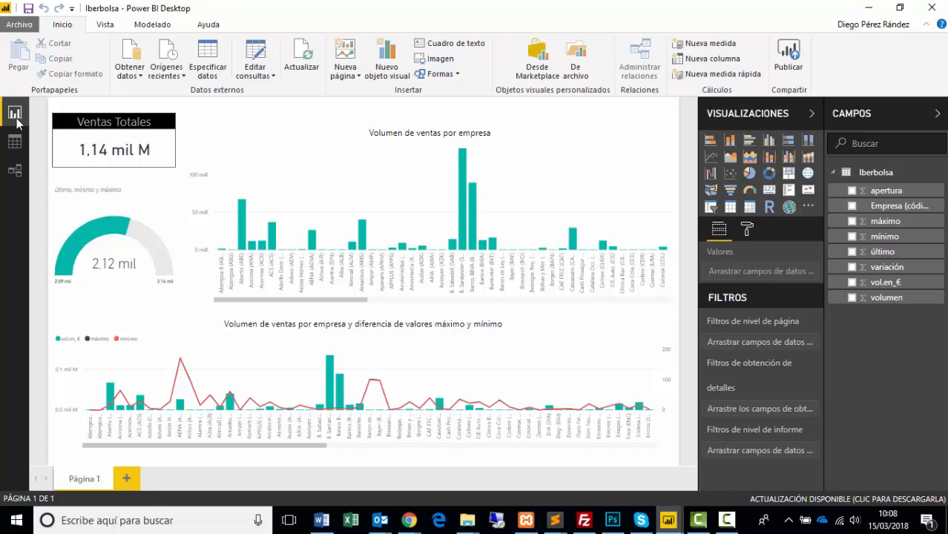
{"action": "left_click", "coordinate": [473, 219]}
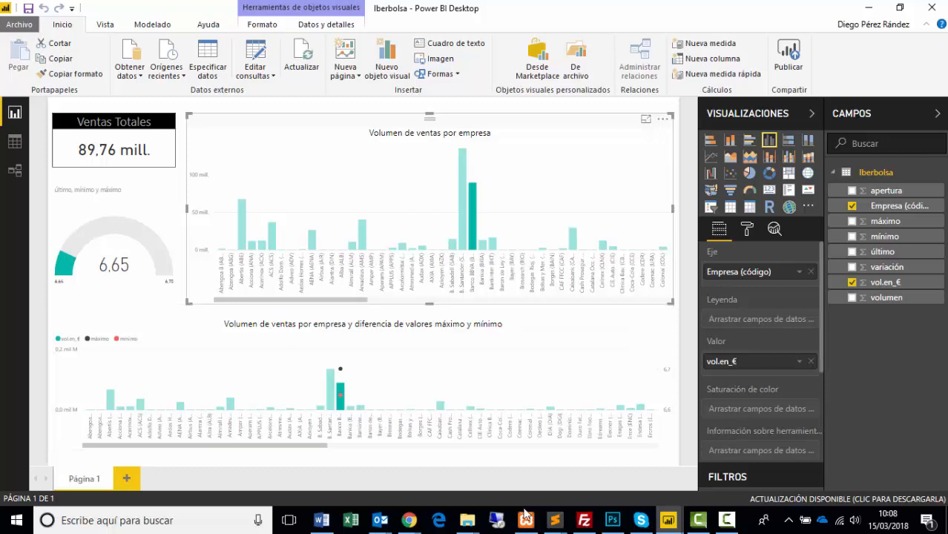
Step: Switch to the Neptuno report, inspect the relationships between its tables and return to the report pages
{"action": "mouse_move", "coordinate": [674, 523]}
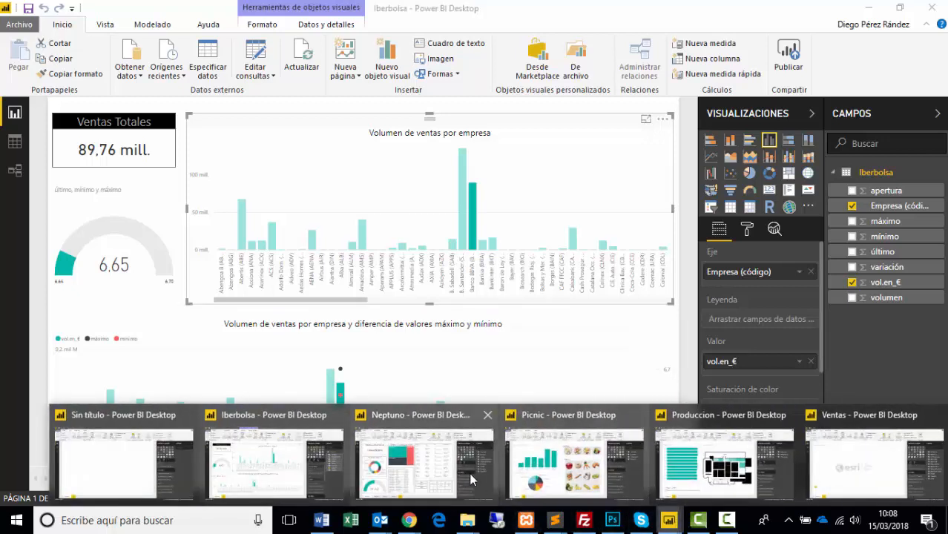
{"action": "left_click", "coordinate": [425, 421]}
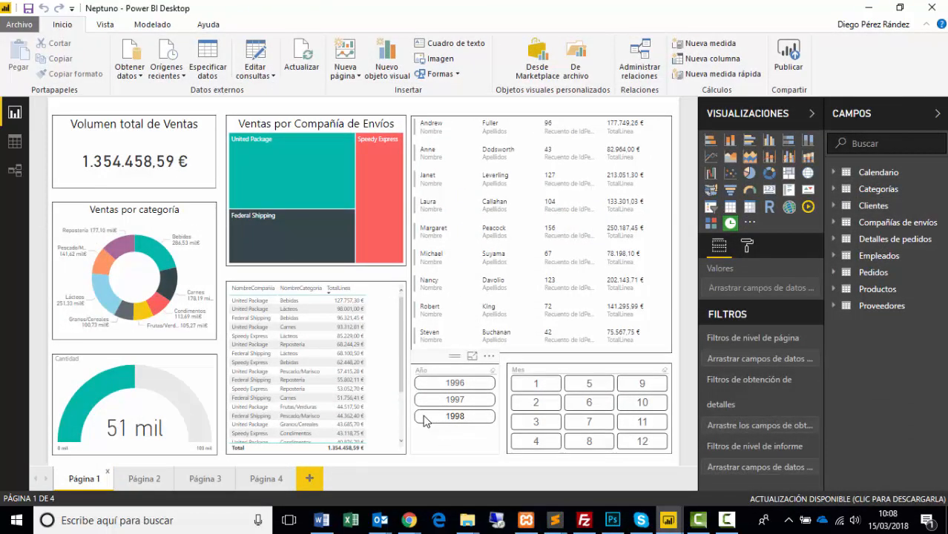
{"action": "left_click", "coordinate": [15, 170]}
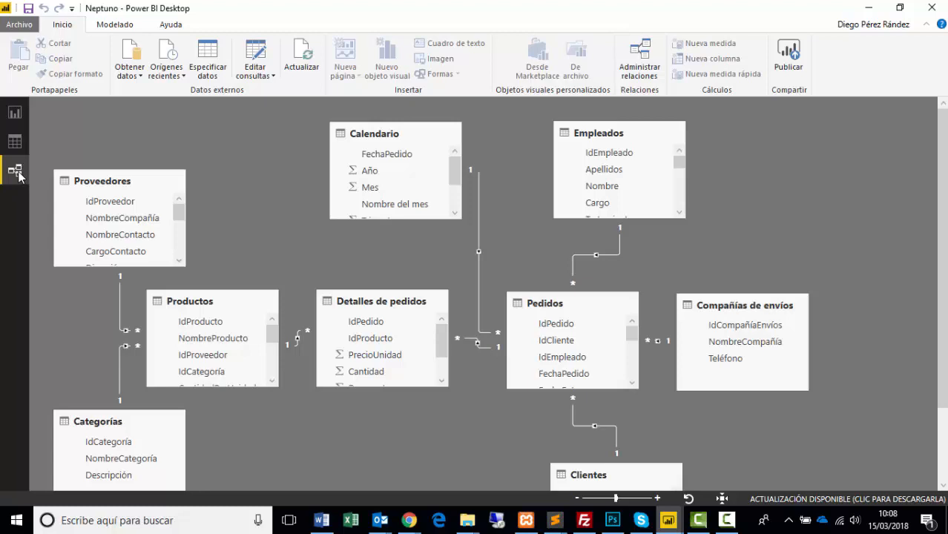
{"action": "left_click", "coordinate": [14, 114]}
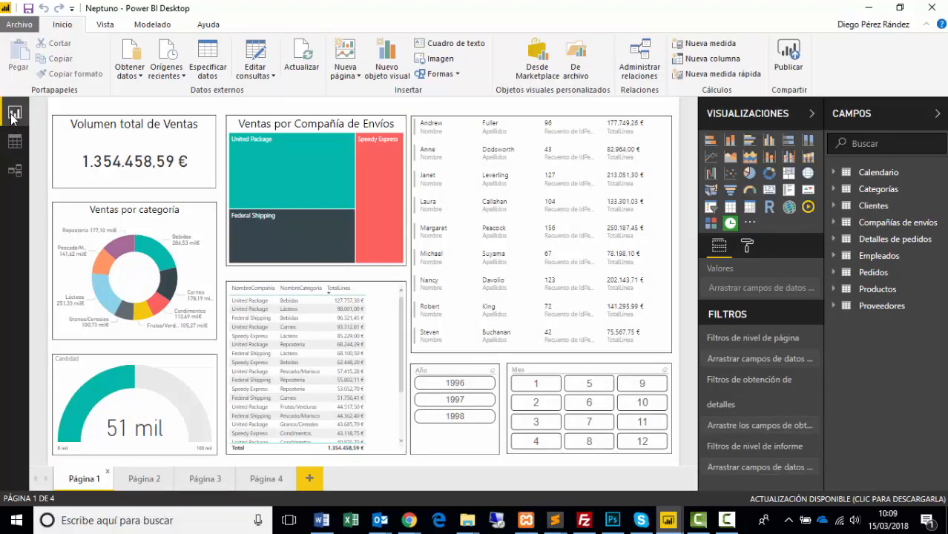
Step: Filter Página 1 of the Neptuno report by year 1997 and month 2, and the Página 2 bubble chart by year 1997
{"action": "left_click", "coordinate": [465, 401]}
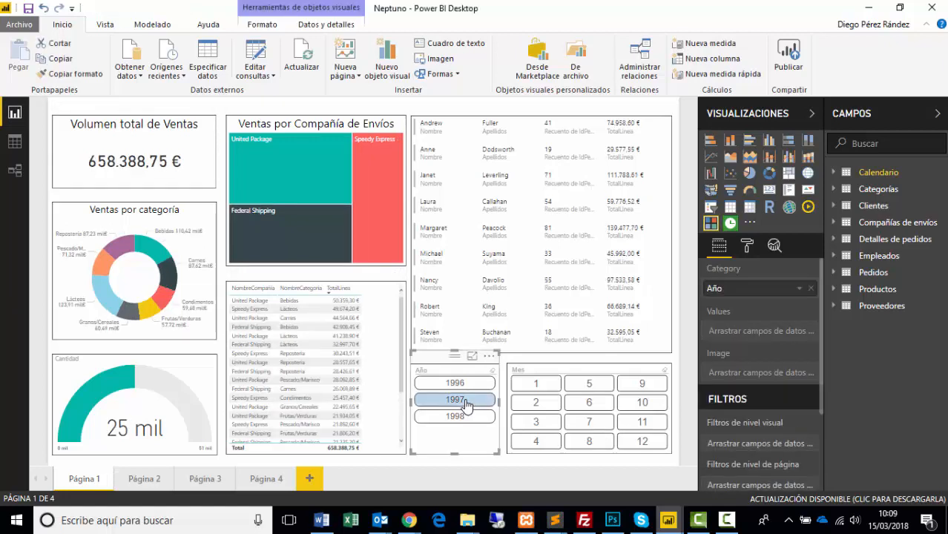
{"action": "left_click", "coordinate": [533, 402]}
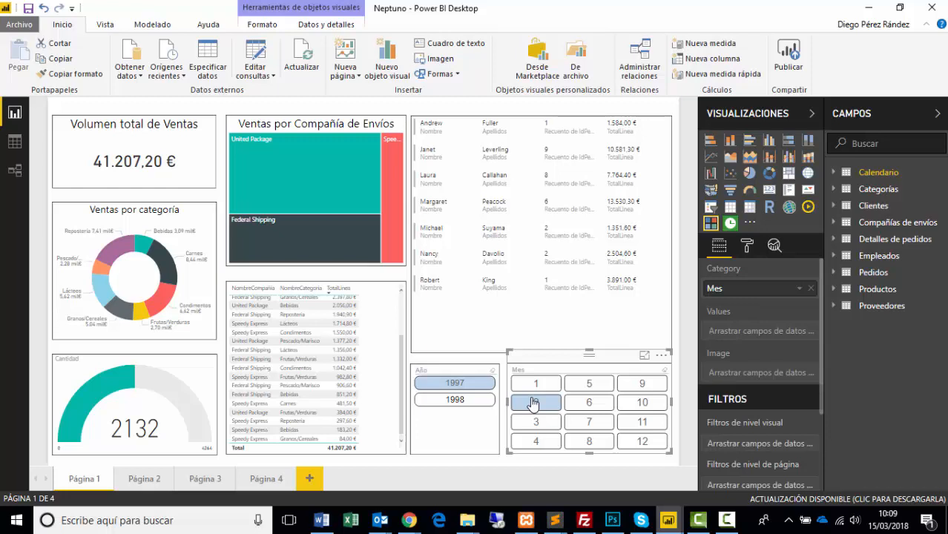
{"action": "left_click", "coordinate": [146, 481]}
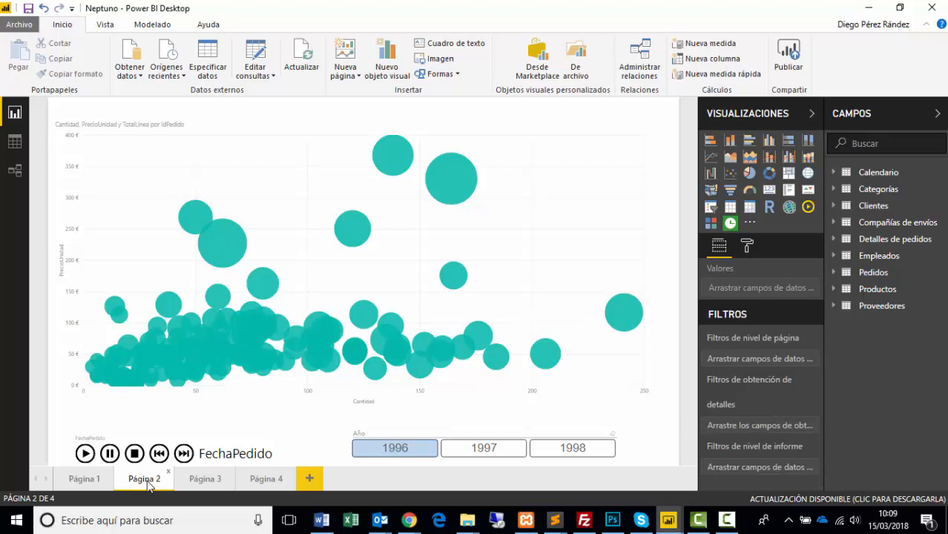
{"action": "left_click", "coordinate": [479, 449]}
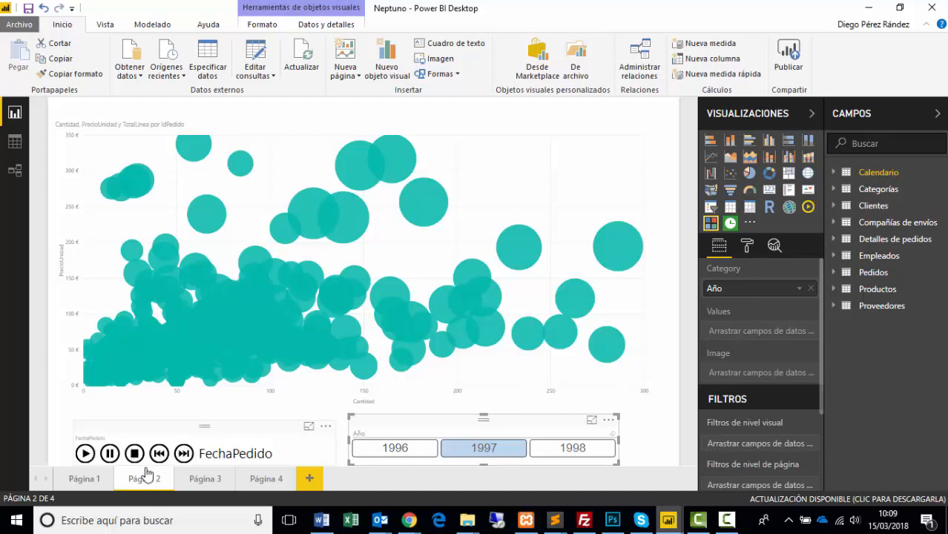
Step: On Página 3, zoom the TotalLinea time chart out to years and drill down through 1997 to the days of May
{"action": "left_click", "coordinate": [202, 481]}
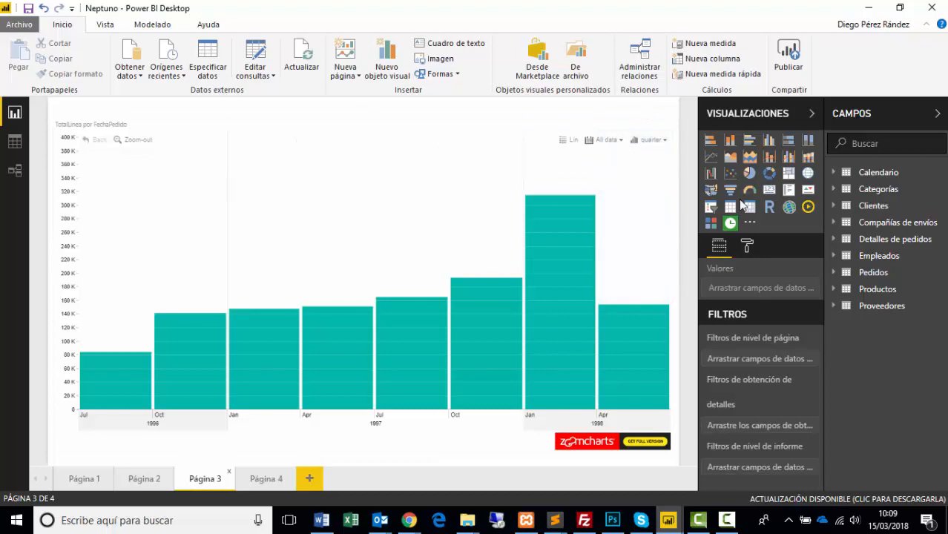
{"action": "left_click", "coordinate": [129, 142]}
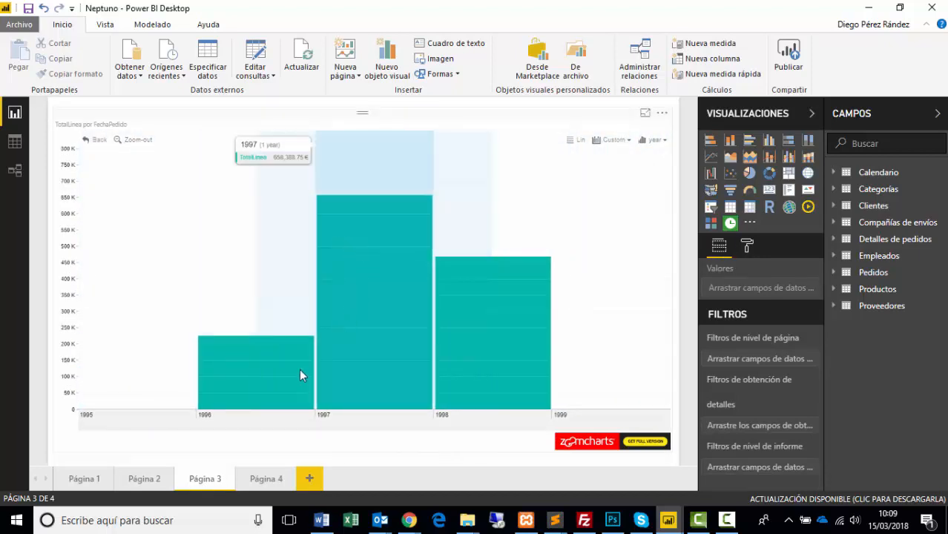
{"action": "left_click", "coordinate": [434, 328]}
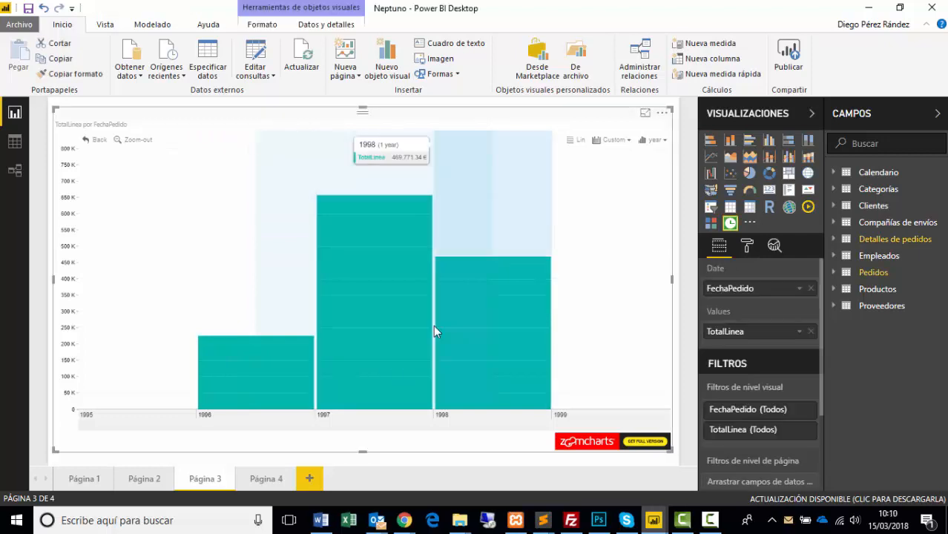
{"action": "left_click", "coordinate": [369, 313]}
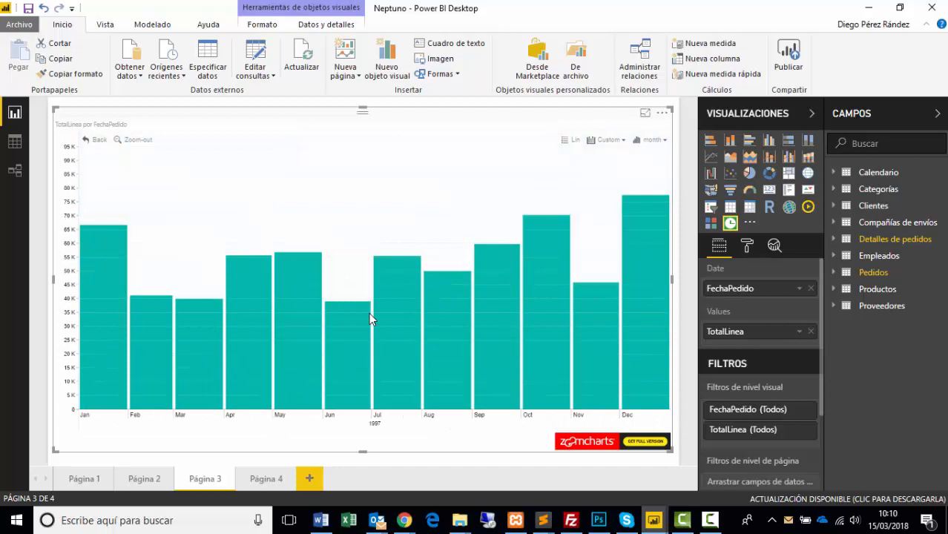
{"action": "scroll", "coordinate": [298, 331], "scroll_direction": "up", "scroll_amount": 2}
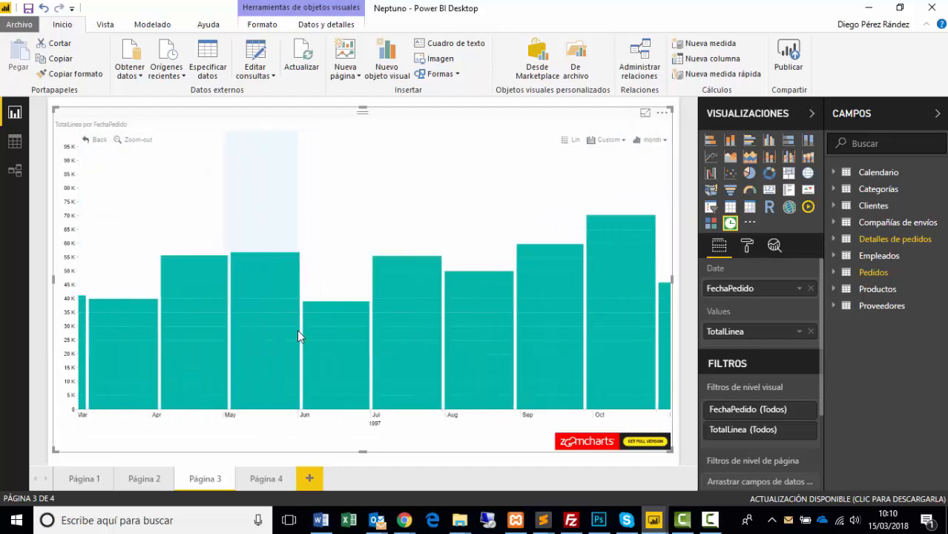
{"action": "left_click", "coordinate": [298, 331]}
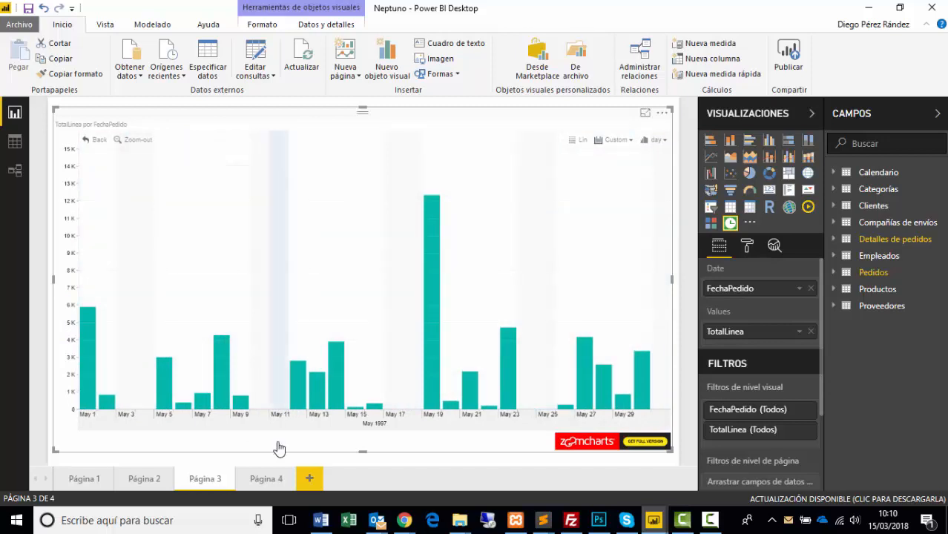
Step: Examine the map of TotalLinea by city on Página 4, enlarged over western Europe
{"action": "left_click", "coordinate": [266, 479]}
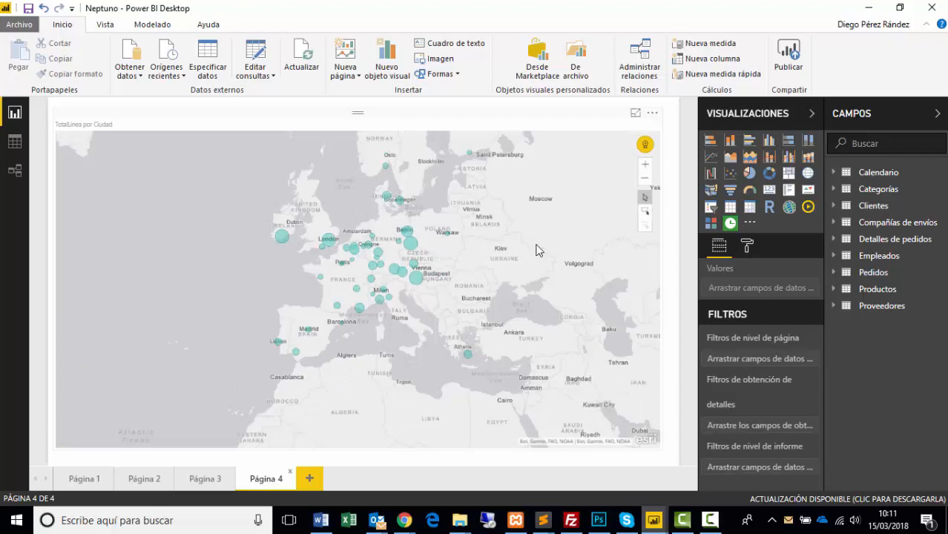
{"action": "left_click", "coordinate": [645, 164]}
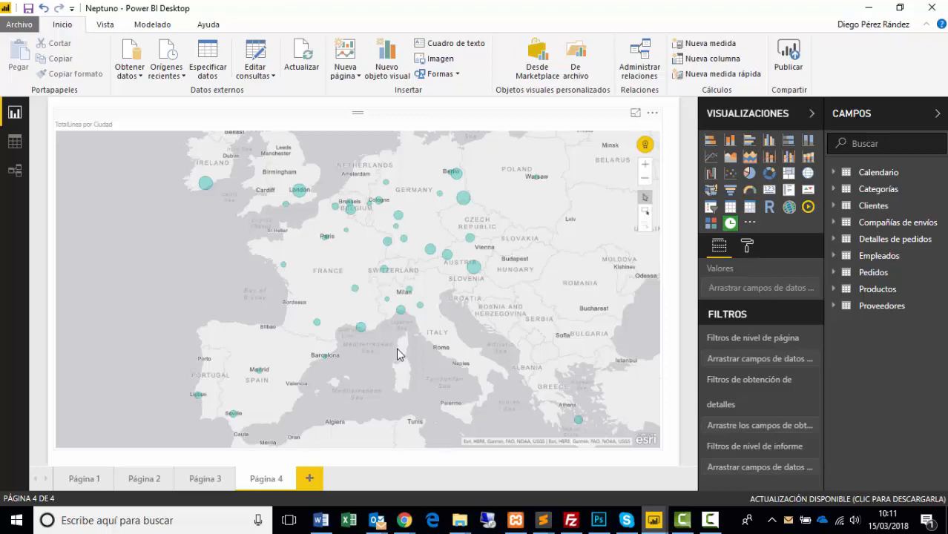
Step: Switch to the Picnic report, try filtering by the bread and pasta category and the bow-tie pasta product, and clear both image filters
{"action": "left_click", "coordinate": [669, 522]}
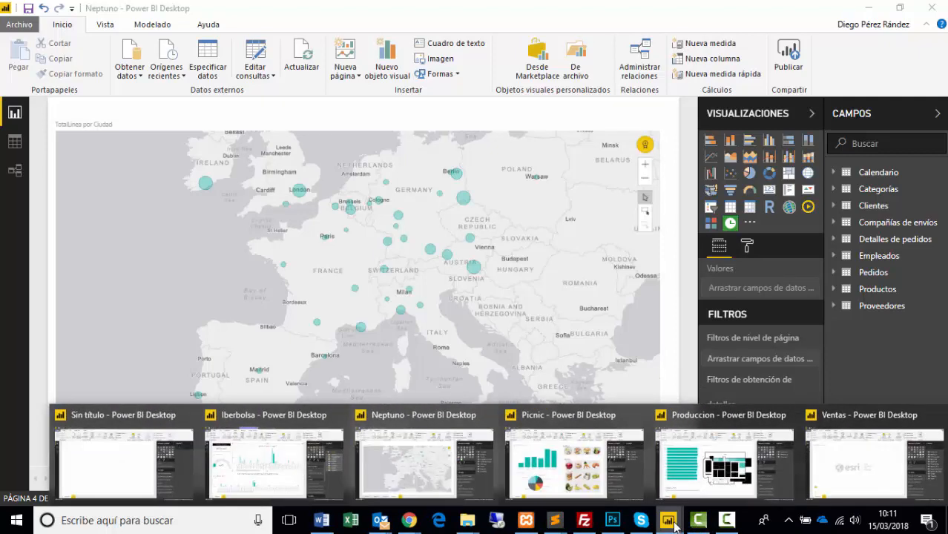
{"action": "left_click", "coordinate": [577, 425]}
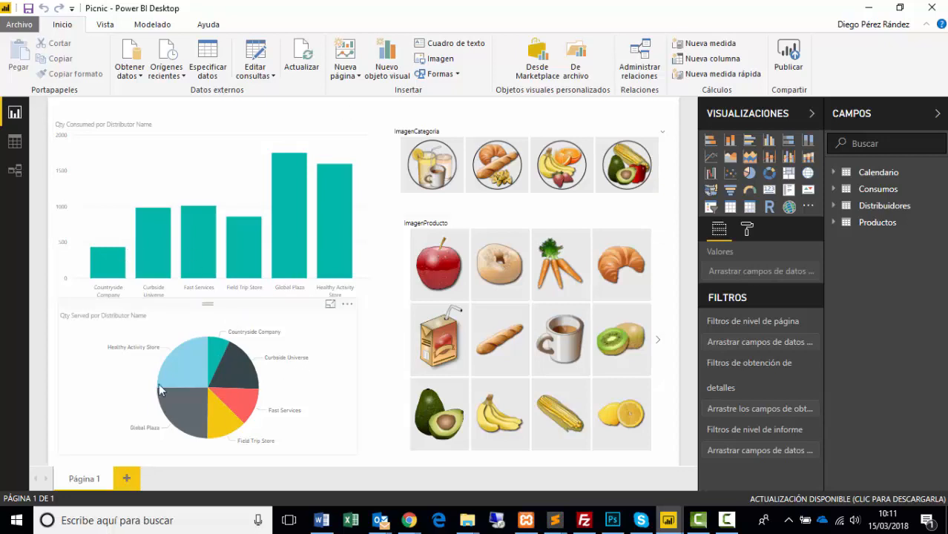
{"action": "left_click", "coordinate": [502, 171]}
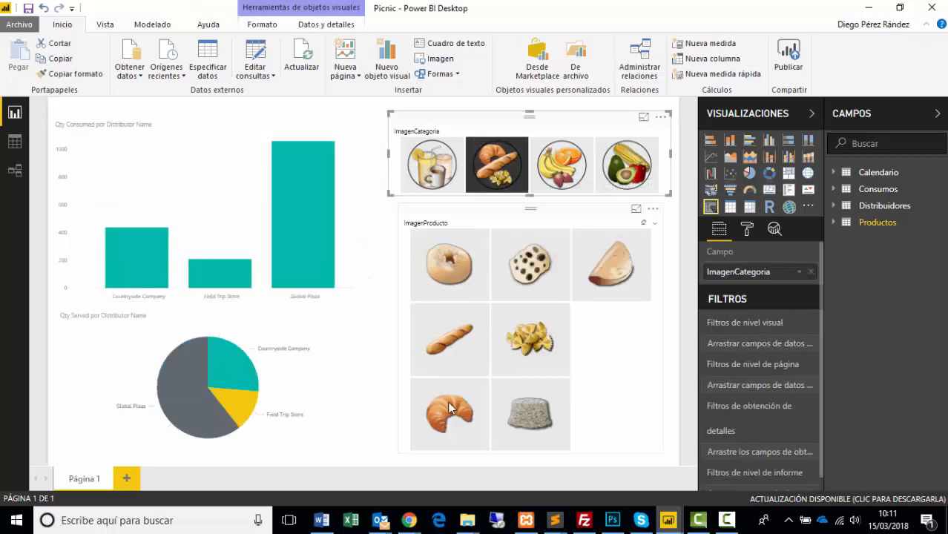
{"action": "left_click", "coordinate": [524, 335]}
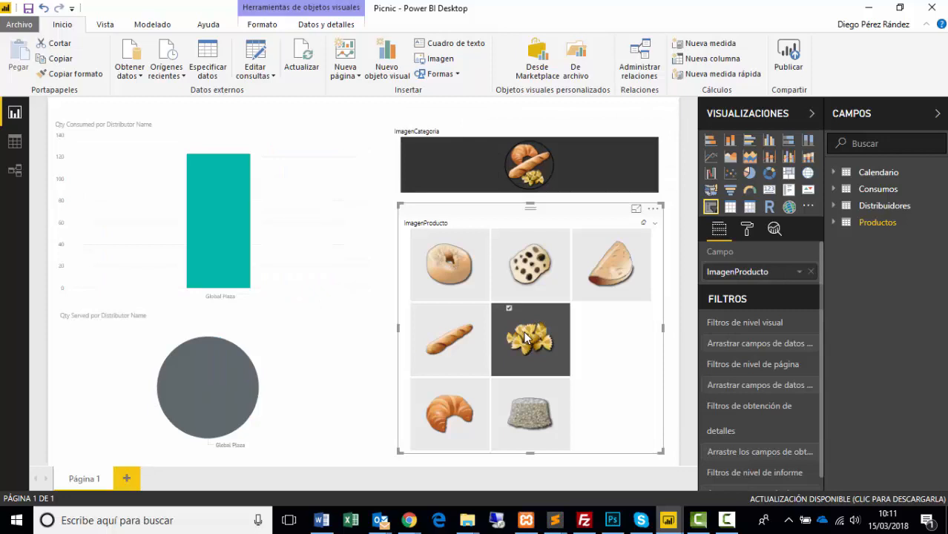
{"action": "left_click", "coordinate": [525, 337]}
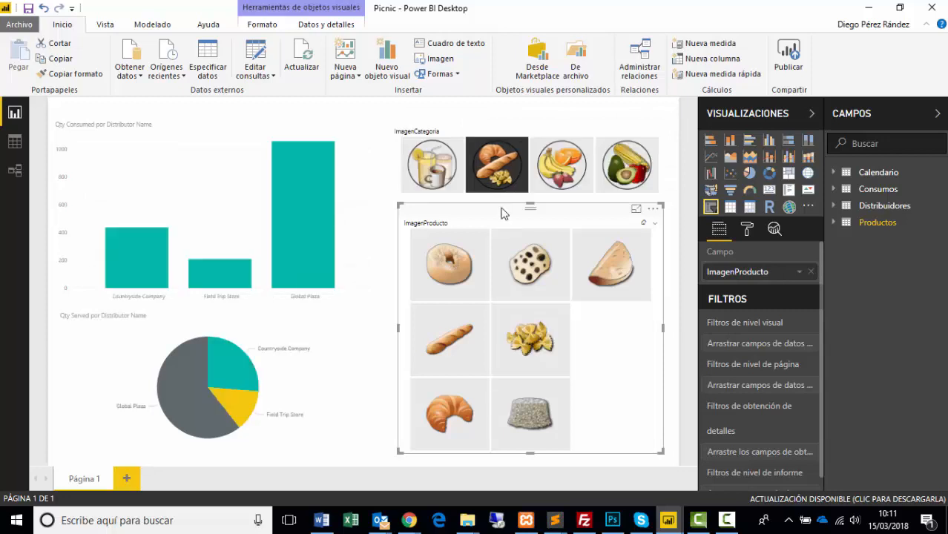
{"action": "left_click", "coordinate": [499, 180]}
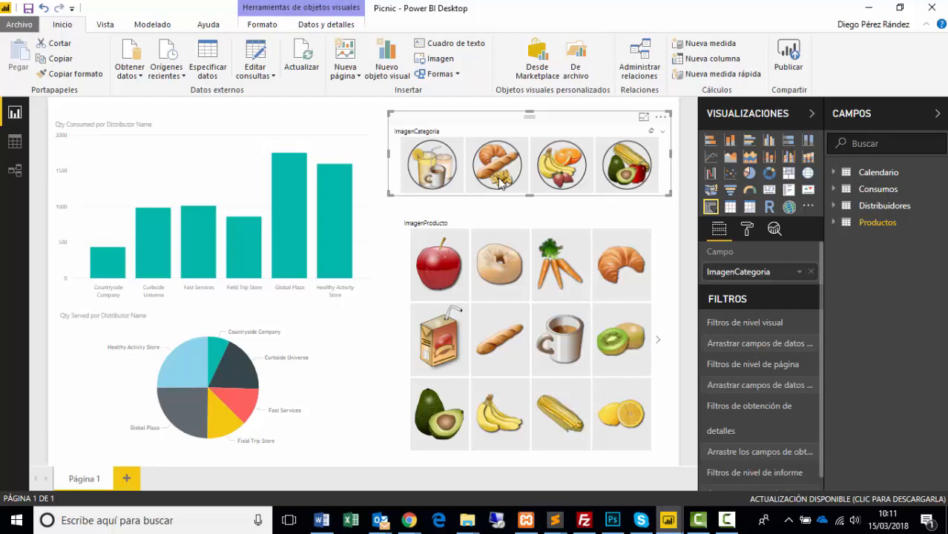
Step: Switch to the Produccion report, view the relationships between Produccion3, Ubicaciones1 and Trabajadores2, and return to the report page
{"action": "left_click", "coordinate": [671, 523]}
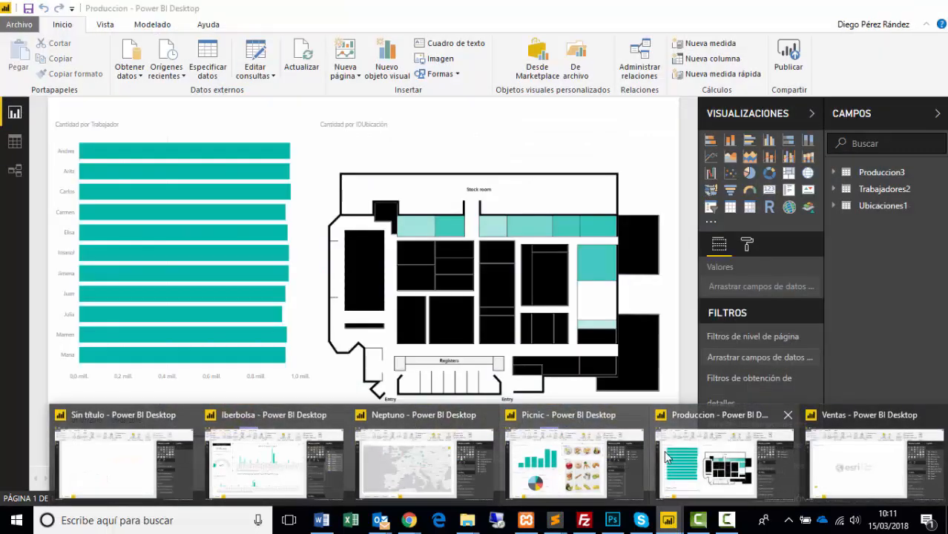
{"action": "left_click", "coordinate": [667, 458]}
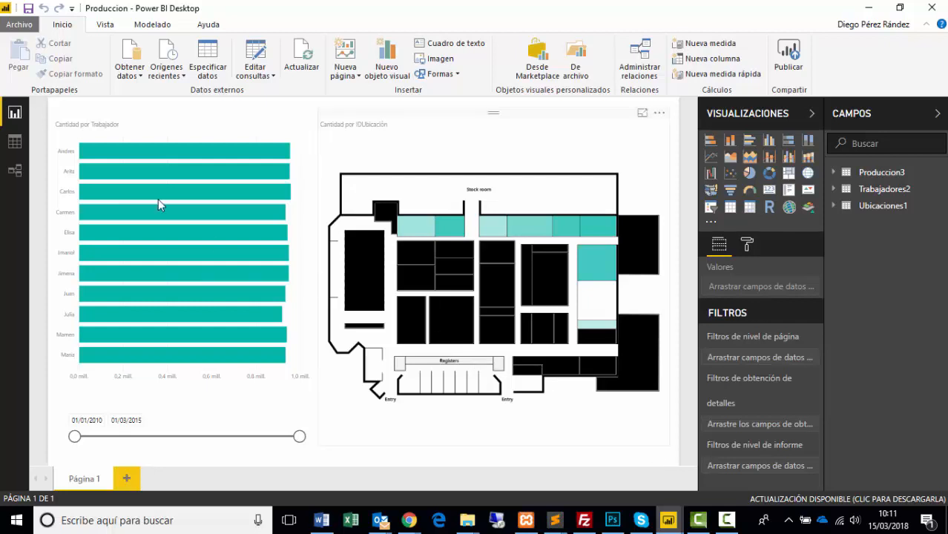
{"action": "left_click", "coordinate": [15, 171]}
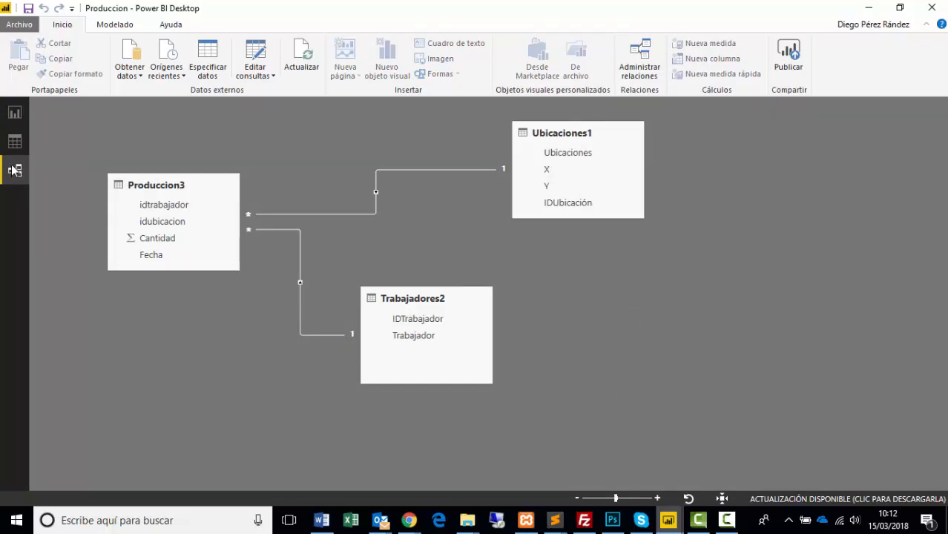
{"action": "left_click", "coordinate": [15, 112]}
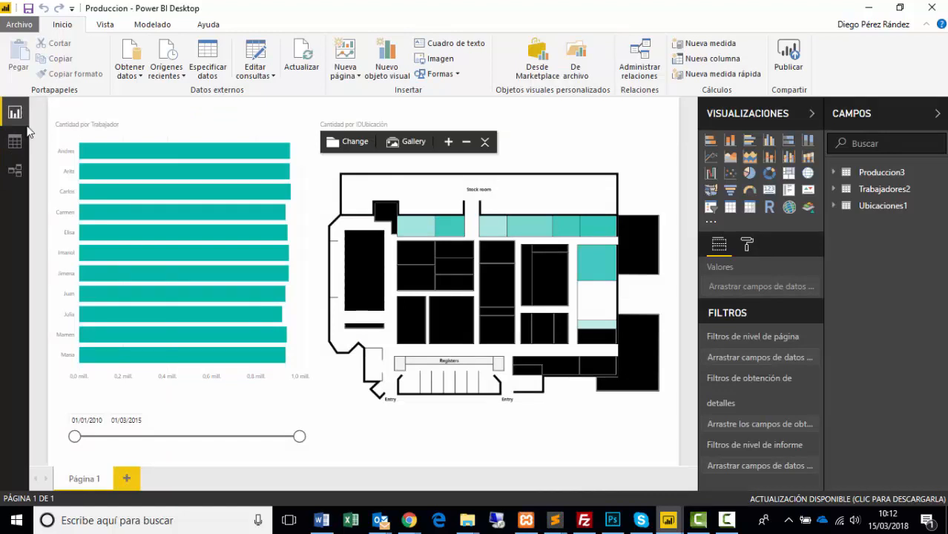
Step: Select the Fecha date range filter and examine the Cantidad values of the locations on the floor plan
{"action": "mouse_move", "coordinate": [75, 436]}
{"action": "left_mouse_down"}
{"action": "mouse_move", "coordinate": [120, 439]}
{"action": "mouse_move", "coordinate": [65, 442]}
{"action": "left_mouse_up"}
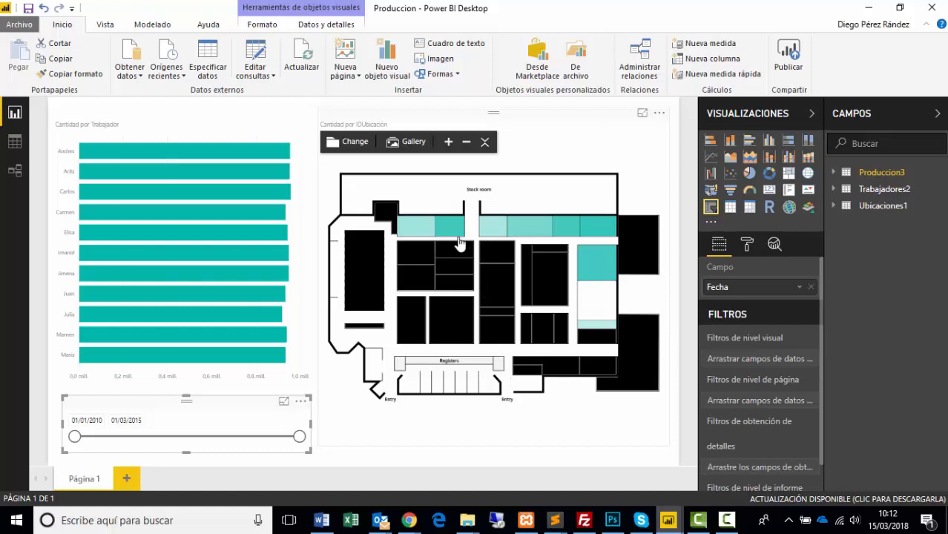
{"action": "mouse_move", "coordinate": [452, 232]}
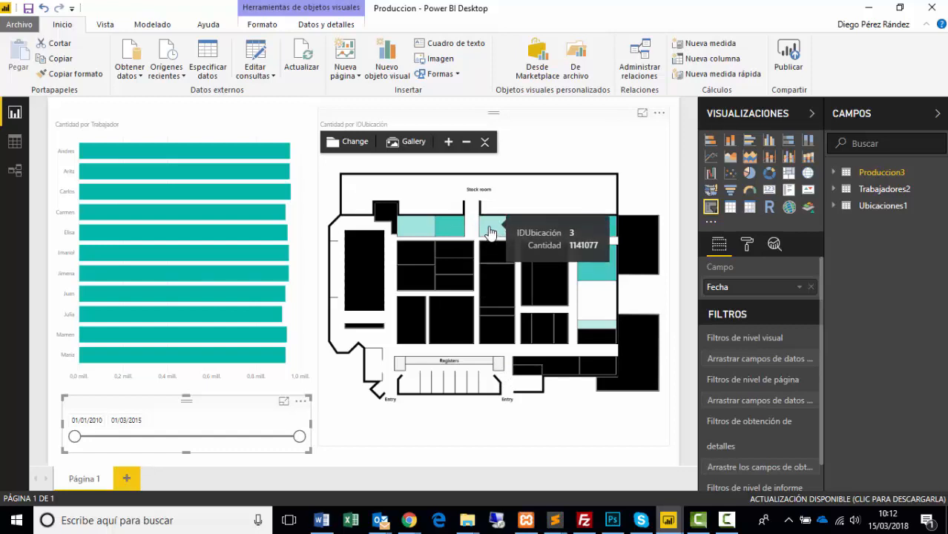
{"action": "mouse_move", "coordinate": [599, 260]}
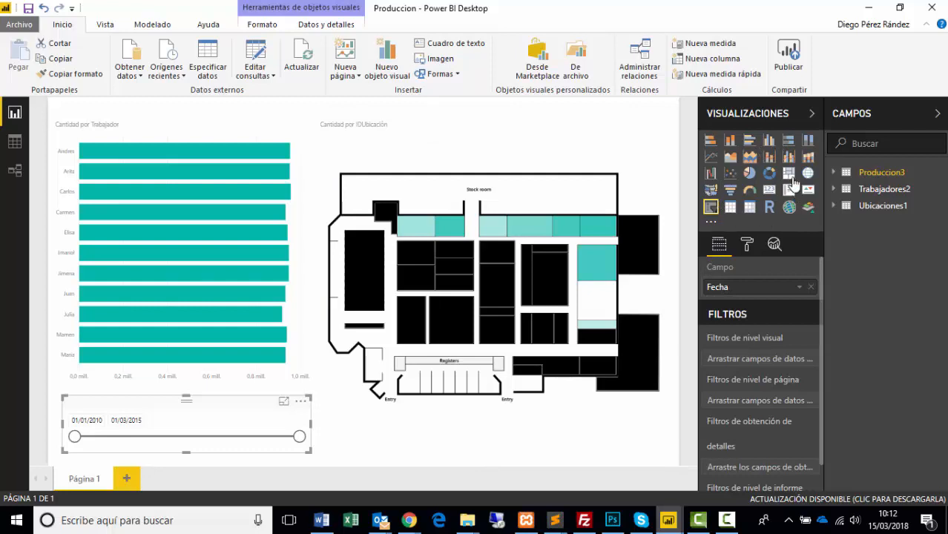
Step: Browse the Marketplace catalogue of custom Power BI visuals and close it without adding any
{"action": "left_click", "coordinate": [711, 222]}
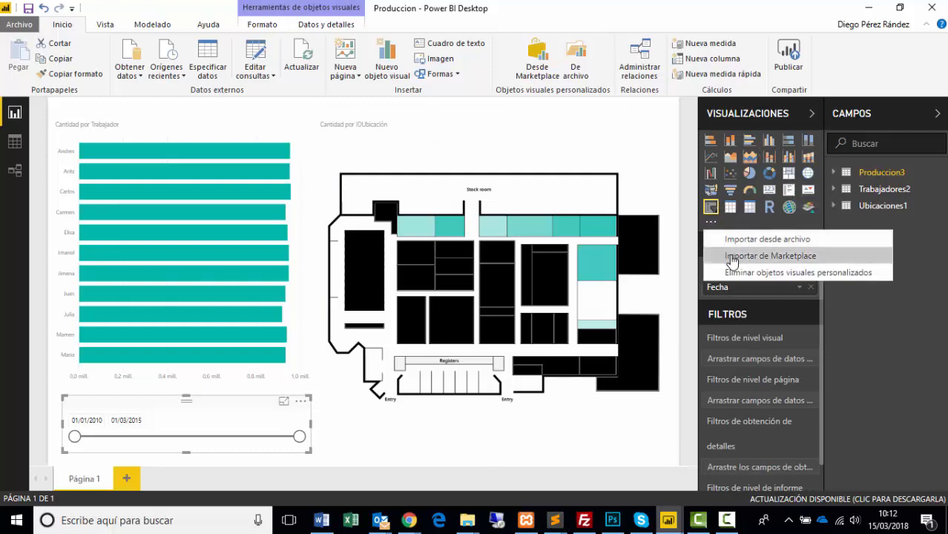
{"action": "left_click", "coordinate": [727, 256]}
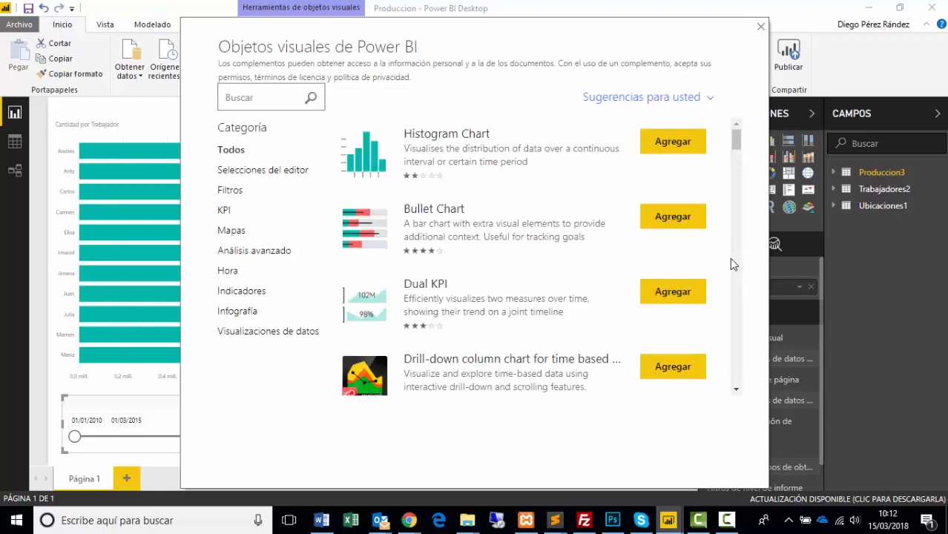
{"action": "left_click", "coordinate": [737, 391]}
{"action": "left_click_drag", "start_coordinate": [737, 390], "coordinate": [737, 391]}
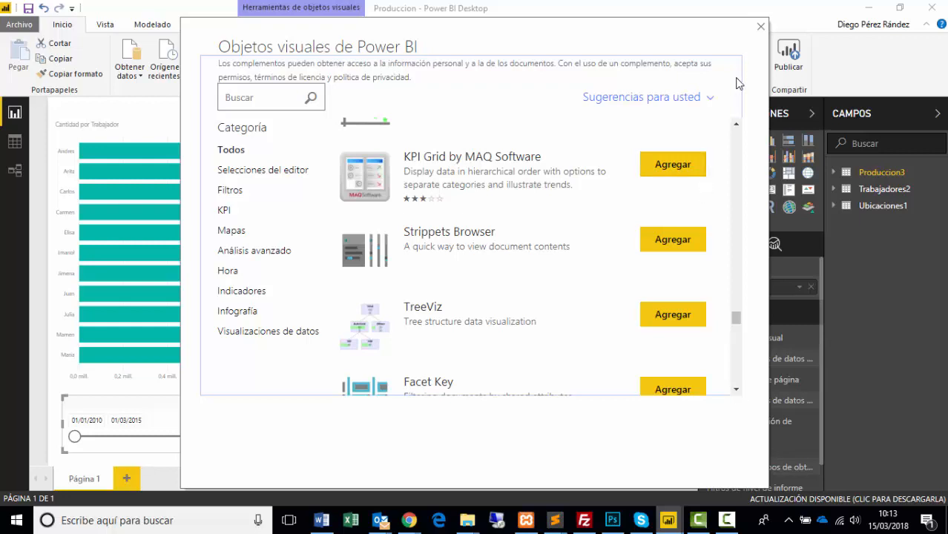
{"action": "left_click", "coordinate": [760, 28]}
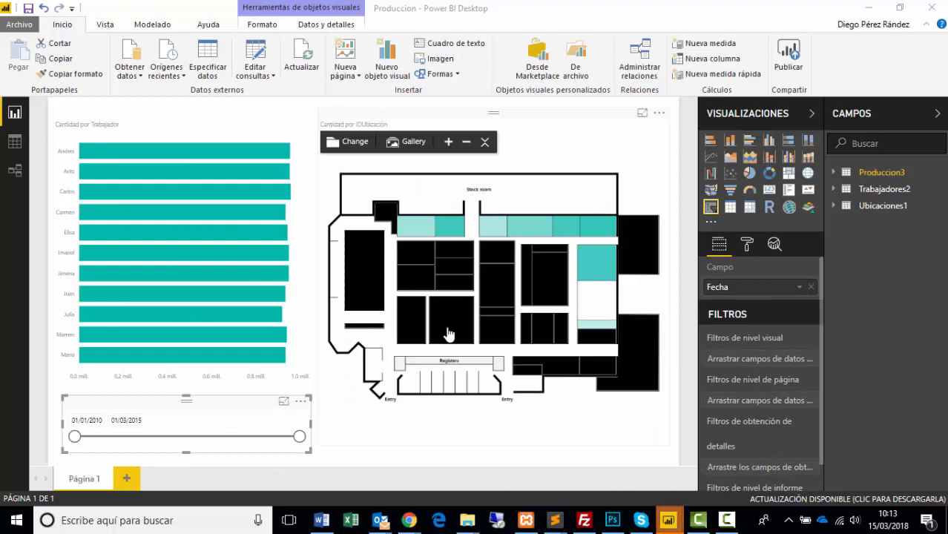
Step: Switch to the Iberbolsa report to view its sales volume charts by company
{"action": "mouse_move", "coordinate": [449, 334]}
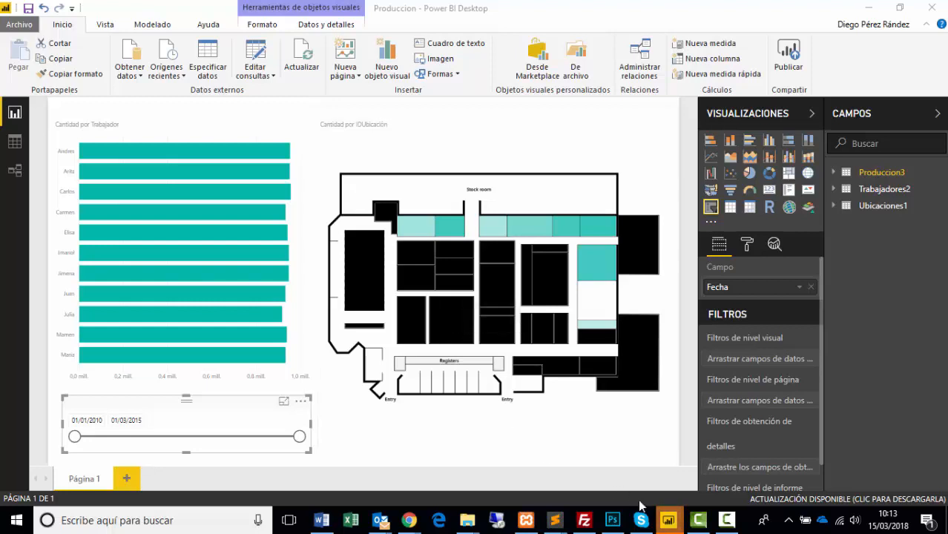
{"action": "mouse_move", "coordinate": [669, 520]}
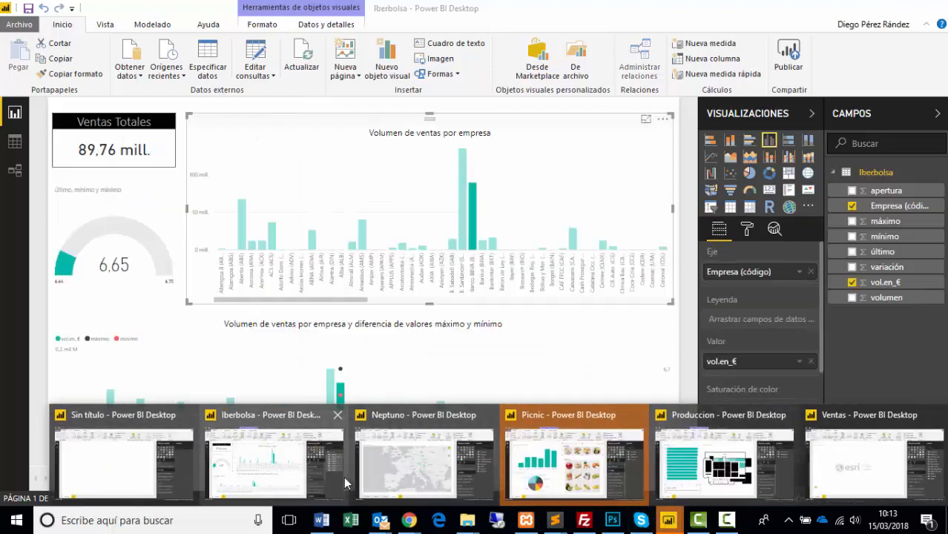
{"action": "left_click", "coordinate": [288, 481]}
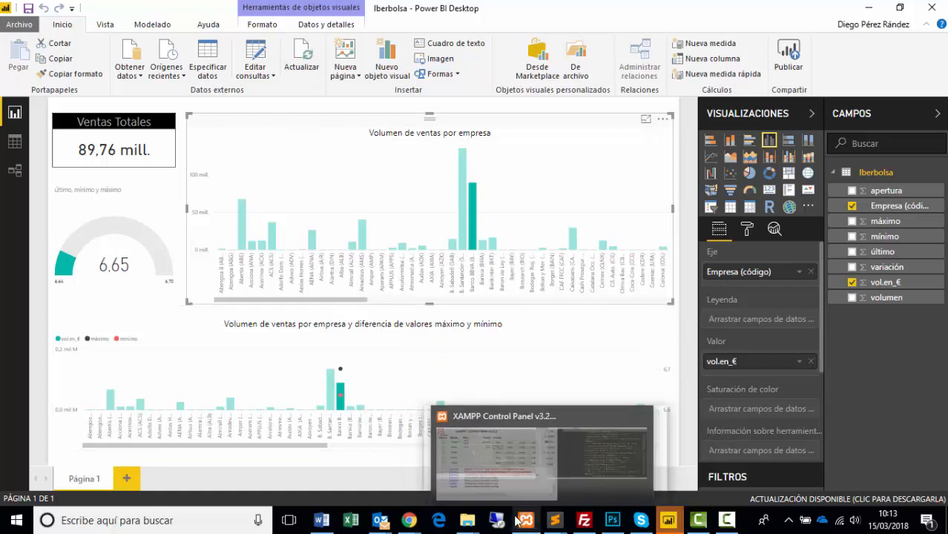
Step: Switch to the Power BI website in Edge and review the Precios page comparing the Desktop, Pro and Premium plans
{"action": "mouse_move", "coordinate": [420, 524]}
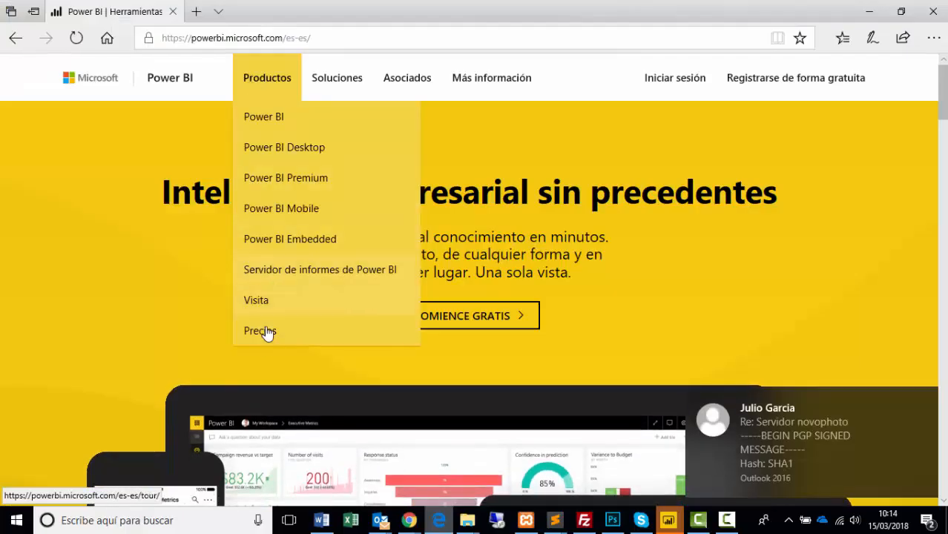
{"action": "left_click", "coordinate": [265, 337]}
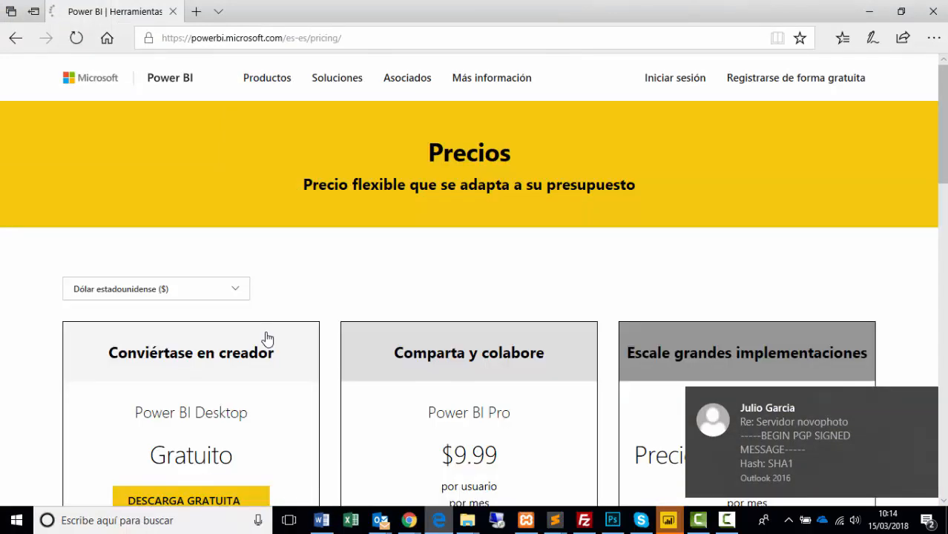
{"action": "scroll", "coordinate": [475, 297], "scroll_direction": "down", "scroll_amount": 3}
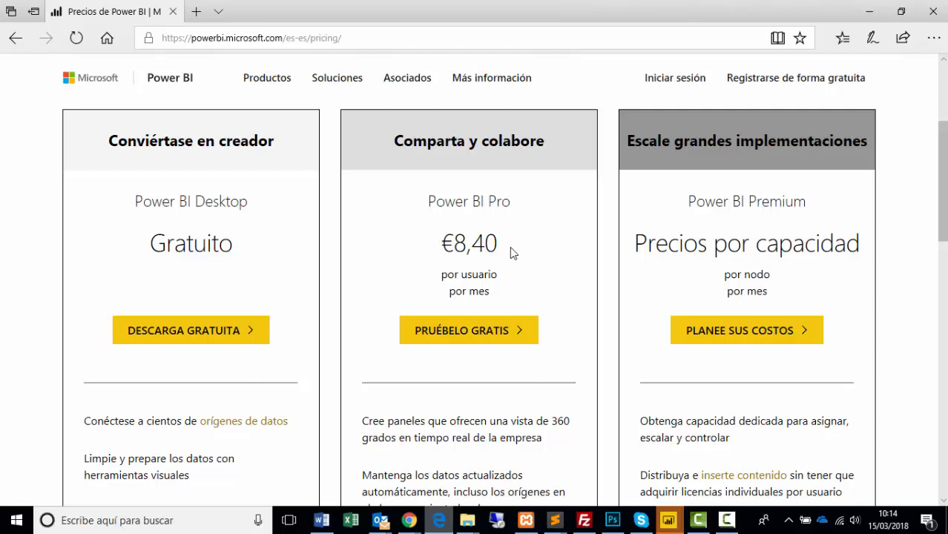
Step: Switch to the published Neptuno - Dedalo report in Chrome, clear the Quarter 2 and Month 5 filters, and filter by Year 1997
{"action": "left_click", "coordinate": [865, 12]}
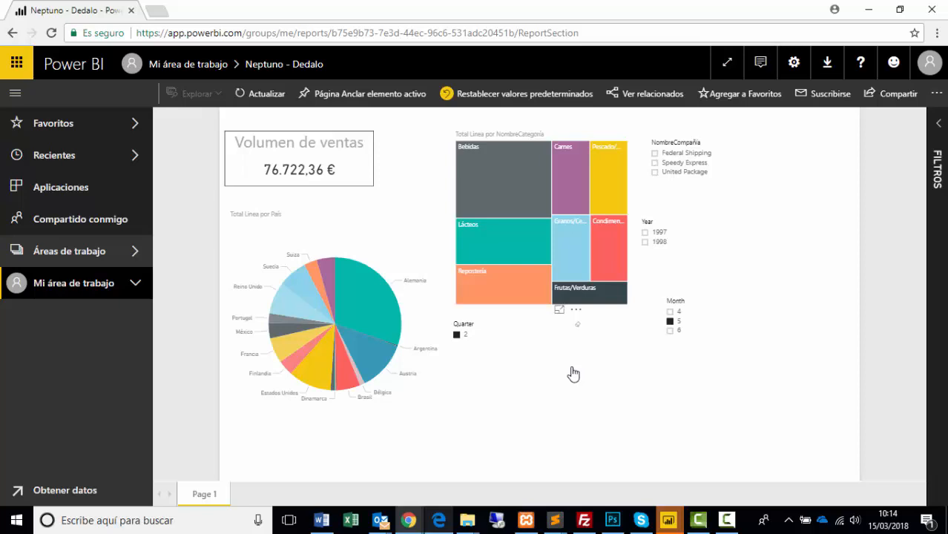
{"action": "left_click", "coordinate": [456, 335]}
{"action": "left_click", "coordinate": [671, 350]}
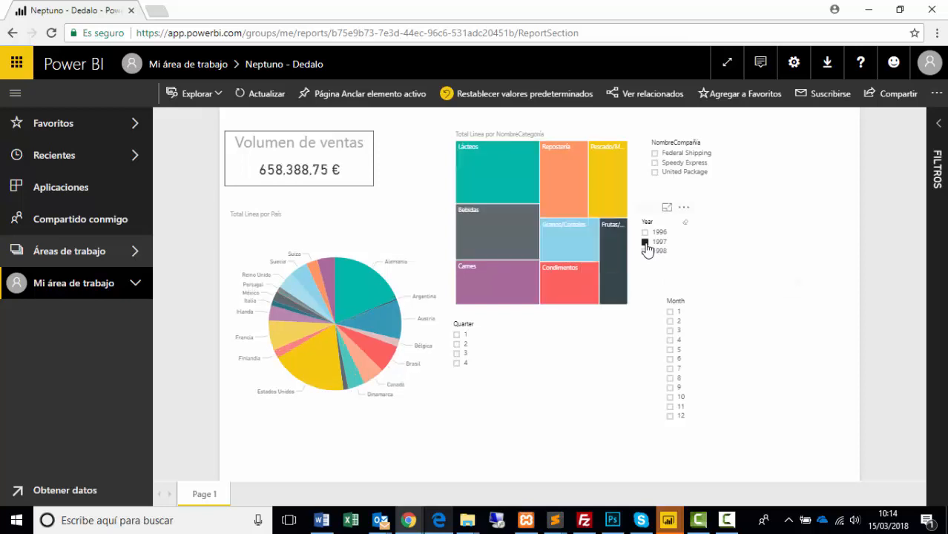
Step: Switch to the Picnic report in Power BI Desktop and open its phone layout
{"action": "left_click", "coordinate": [669, 520]}
{"action": "left_click", "coordinate": [550, 474]}
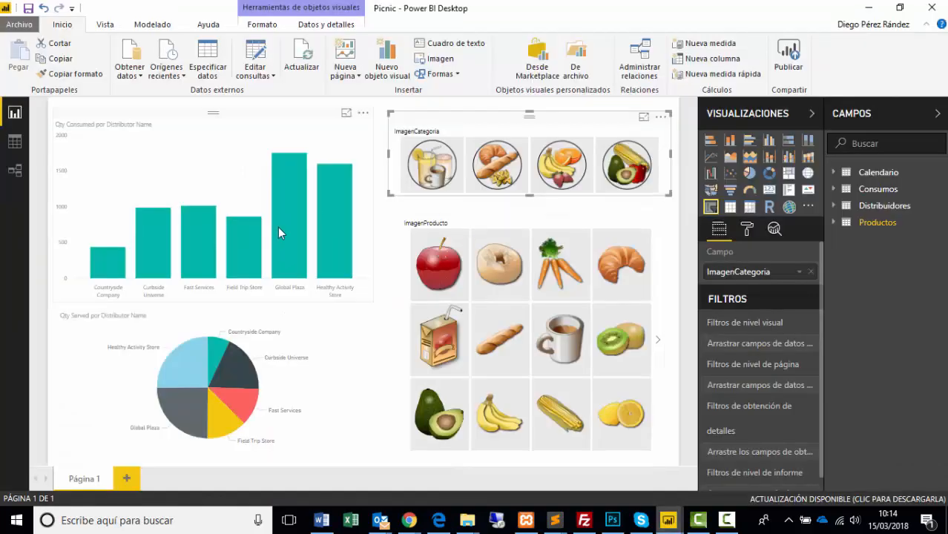
{"action": "left_click", "coordinate": [107, 24]}
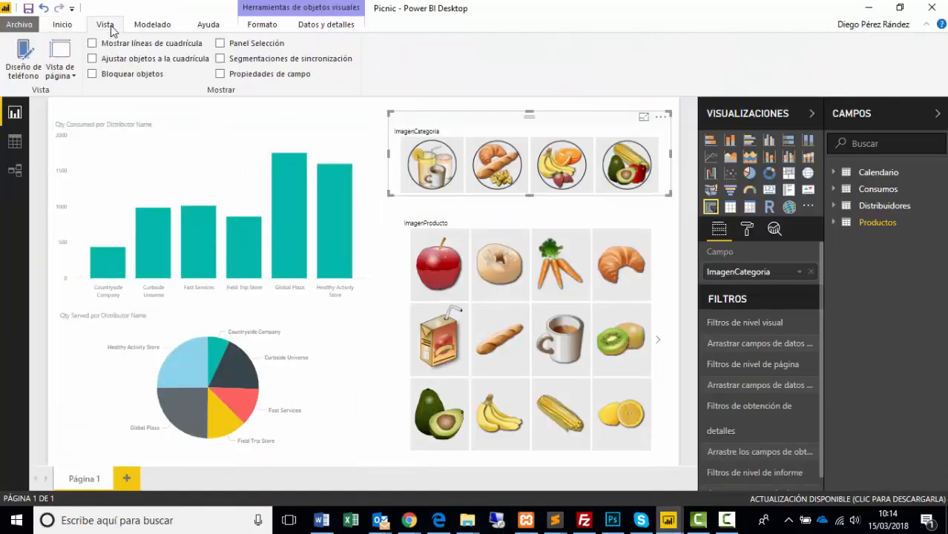
{"action": "left_click", "coordinate": [25, 58]}
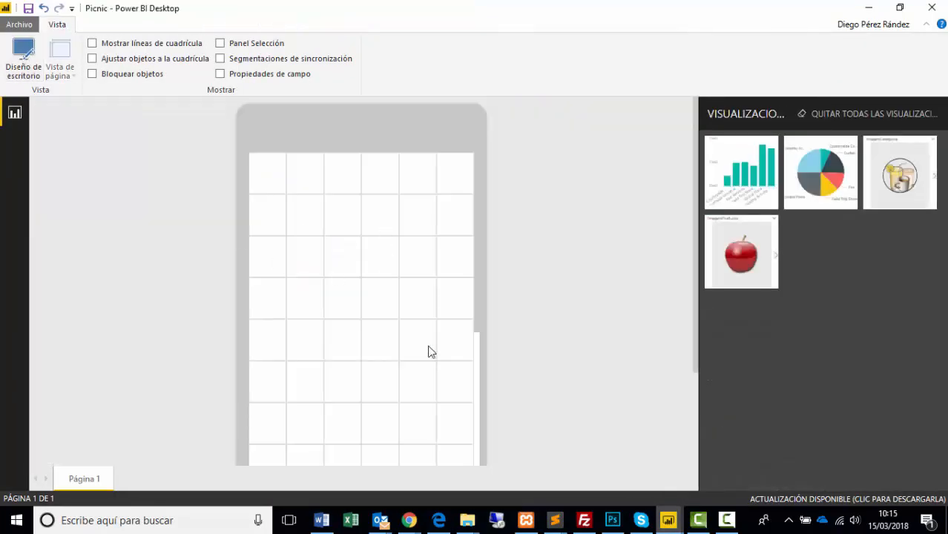
Step: Place the Qty Consumed por Distributor Name chart at the top of the phone canvas, enlarge it to full width, and return to desktop layout
{"action": "left_click_drag", "start_coordinate": [753, 174], "coordinate": [300, 196]}
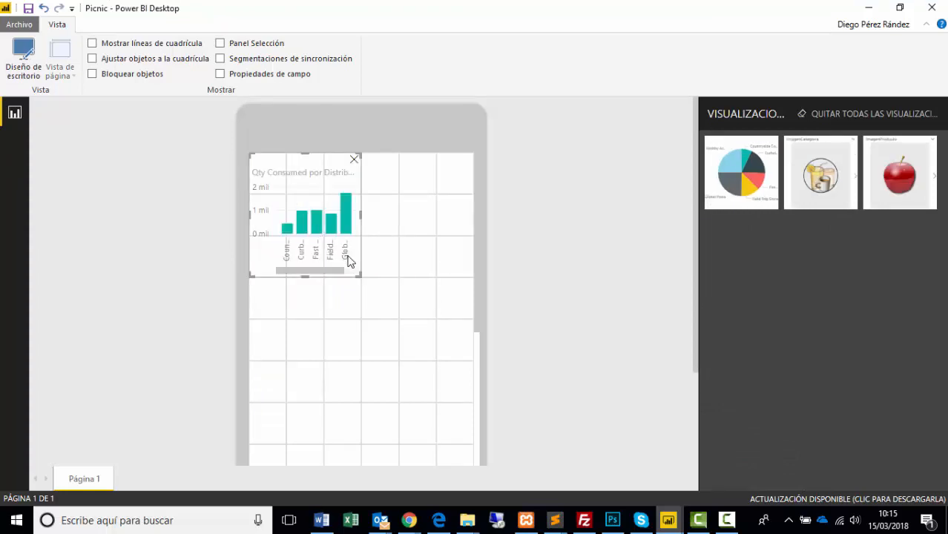
{"action": "left_click_drag", "start_coordinate": [361, 280], "coordinate": [475, 307]}
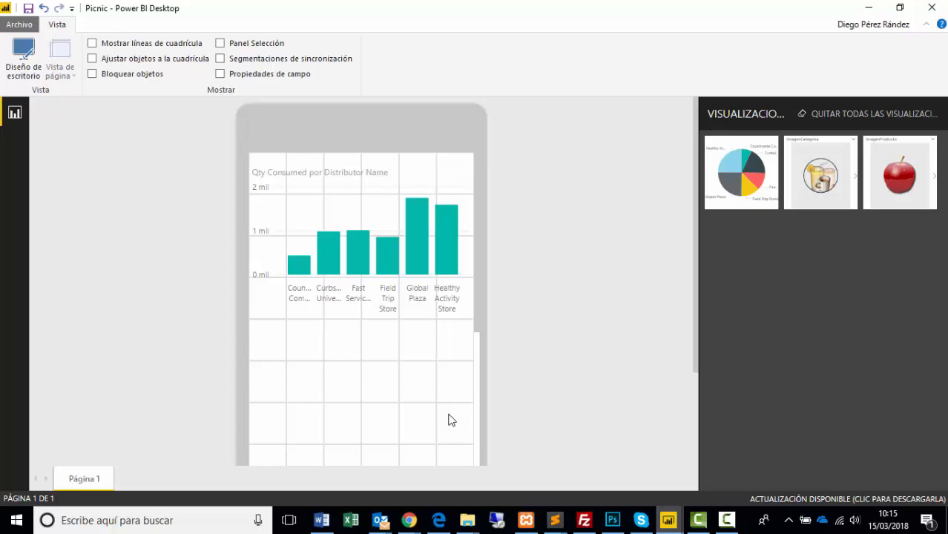
{"action": "left_click", "coordinate": [24, 55]}
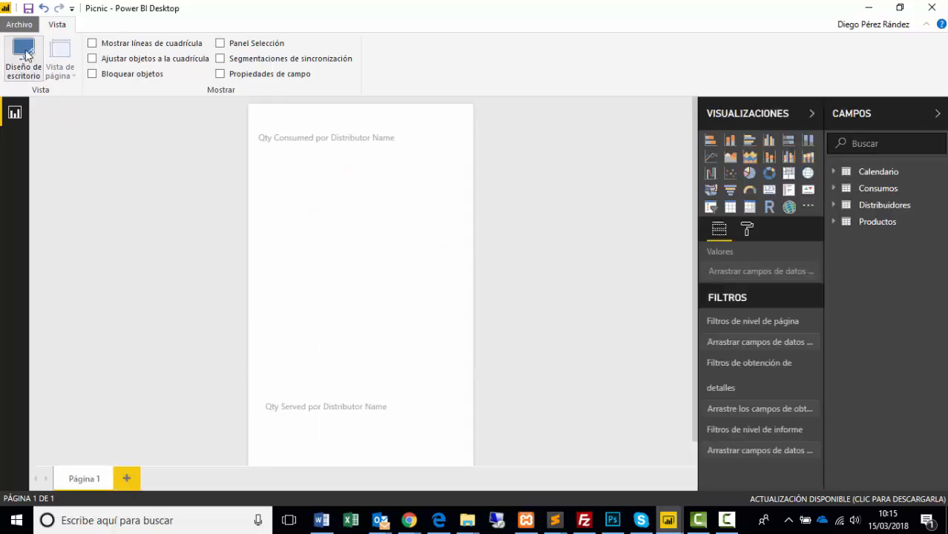